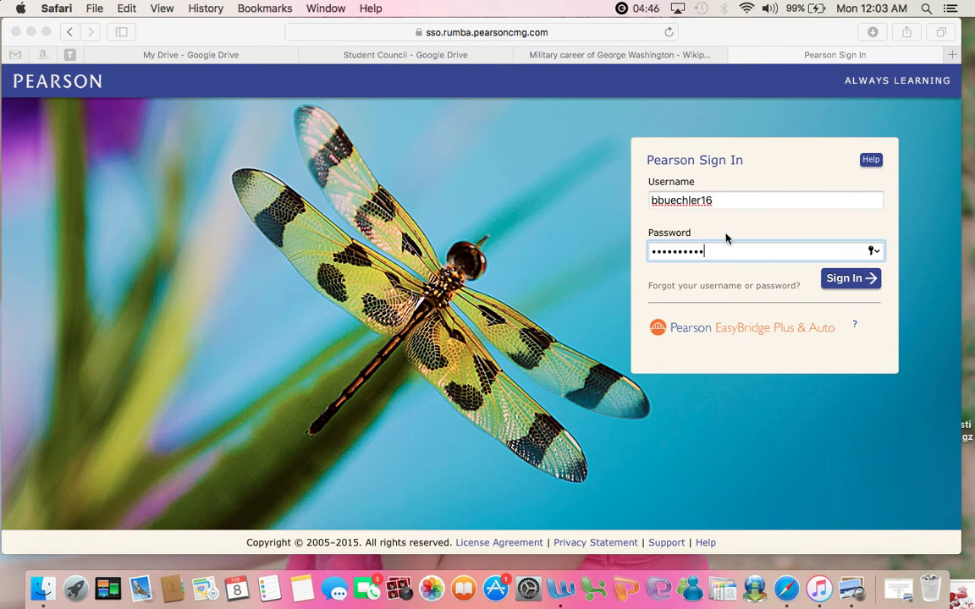
# Sign in to the student account and decline Safari's offer to save the password
pyautogui.click(868, 279)
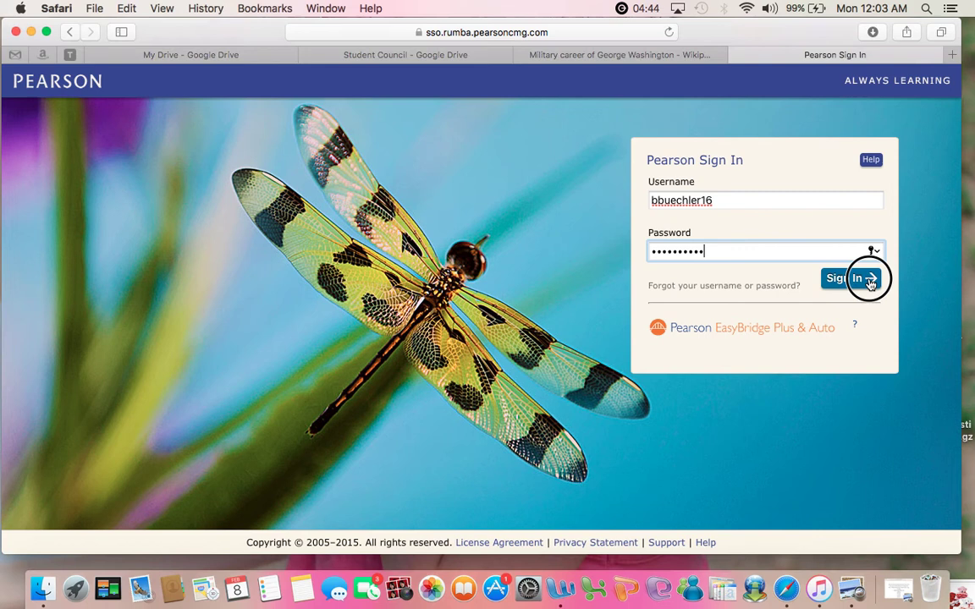
pyautogui.click(869, 282)
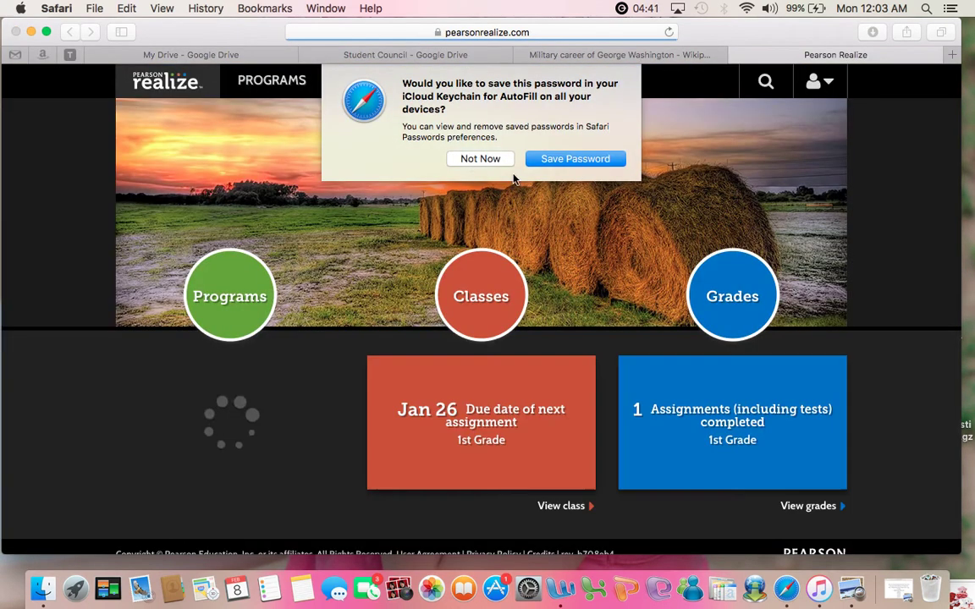
pyautogui.click(468, 161)
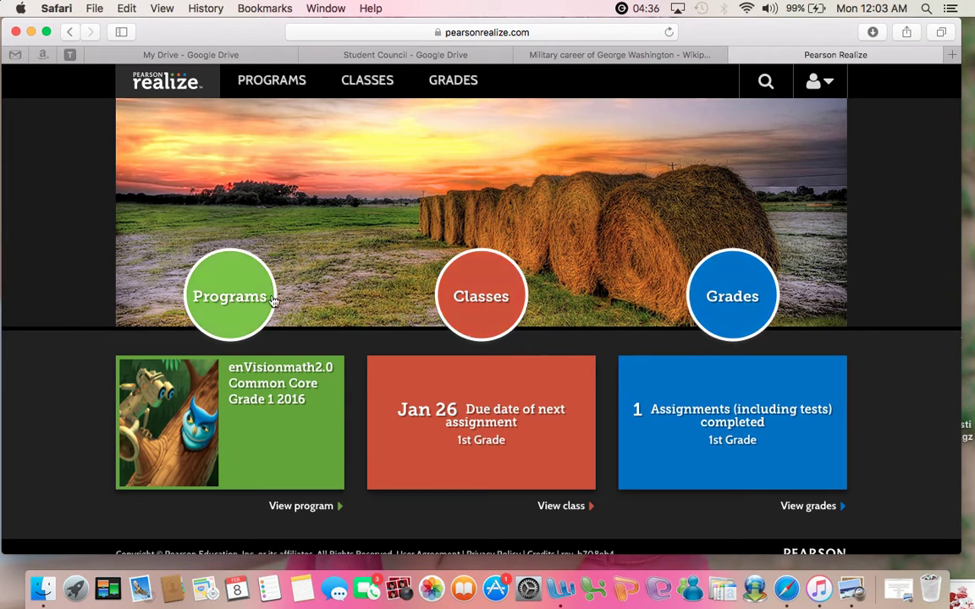
# Open the 1st Grade class and sort its not-started assignments with latest due dates first
pyautogui.click(503, 316)
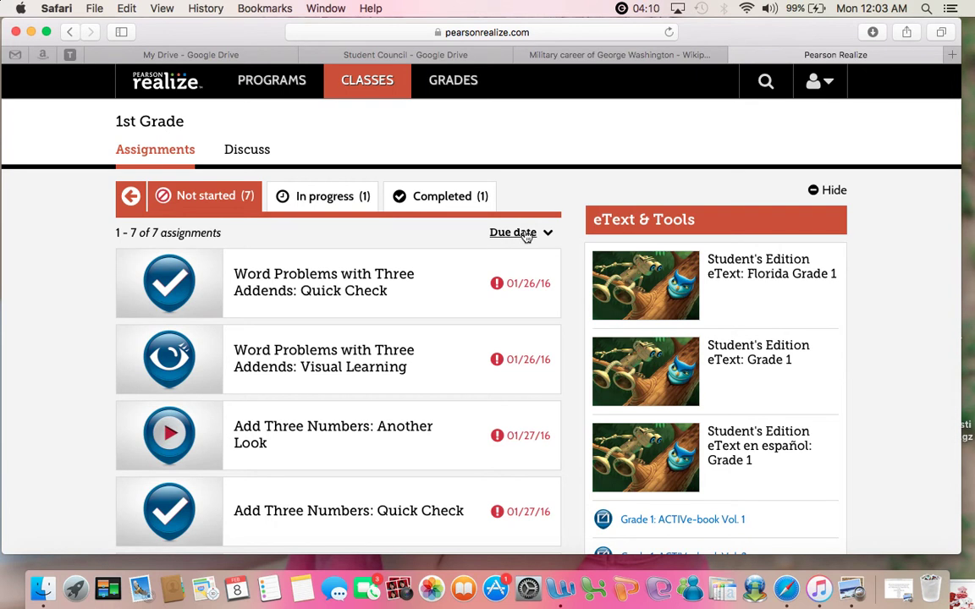
pyautogui.click(525, 236)
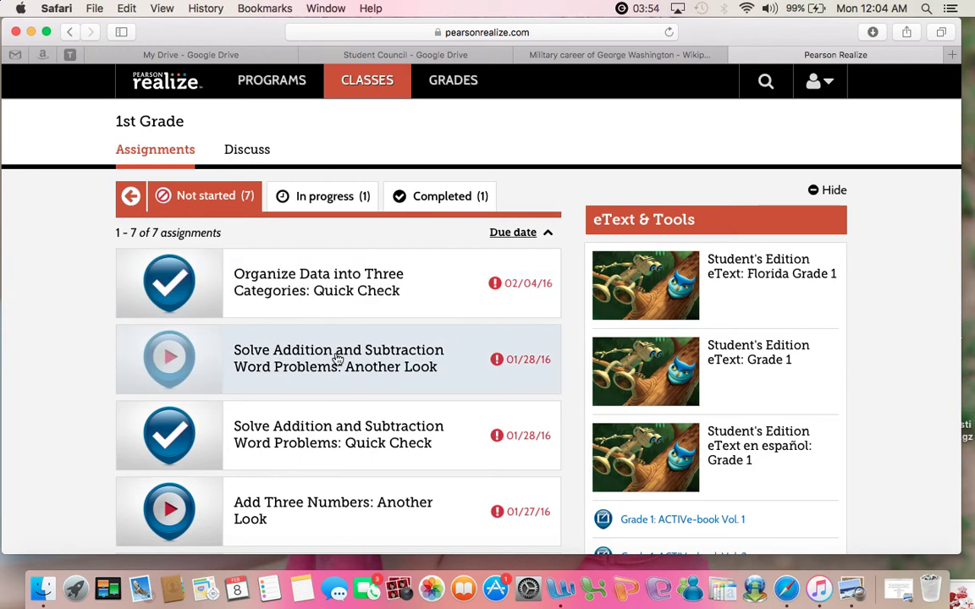
# Open the Another Look word problems video, dismiss the past-due warning, and turn the work in
pyautogui.click(337, 359)
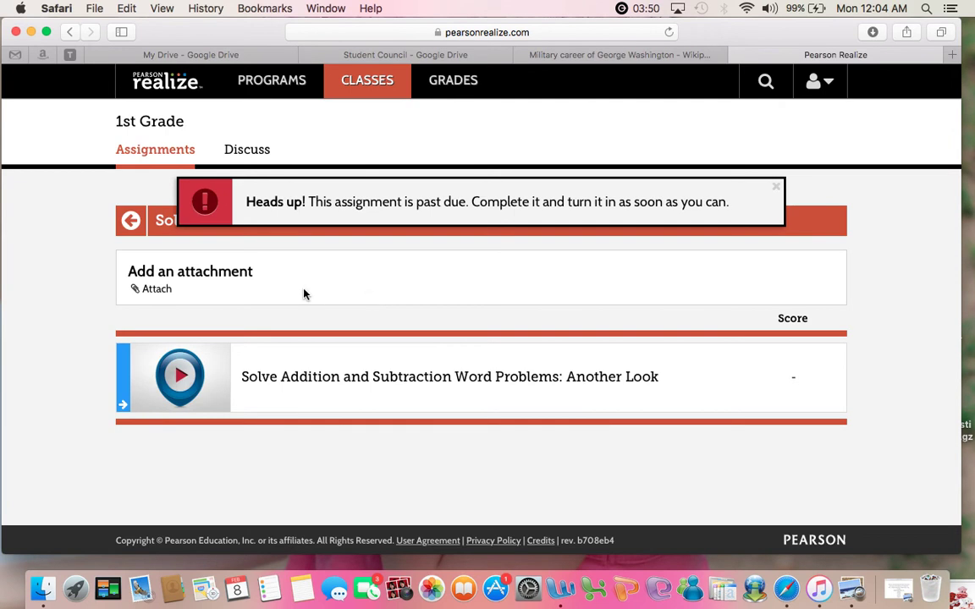
pyautogui.click(773, 186)
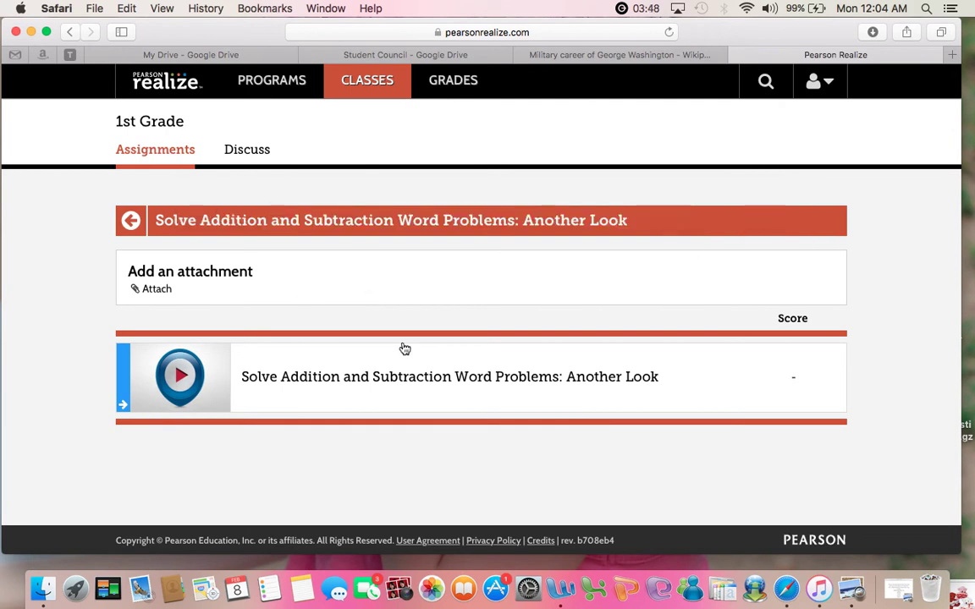
pyautogui.click(381, 369)
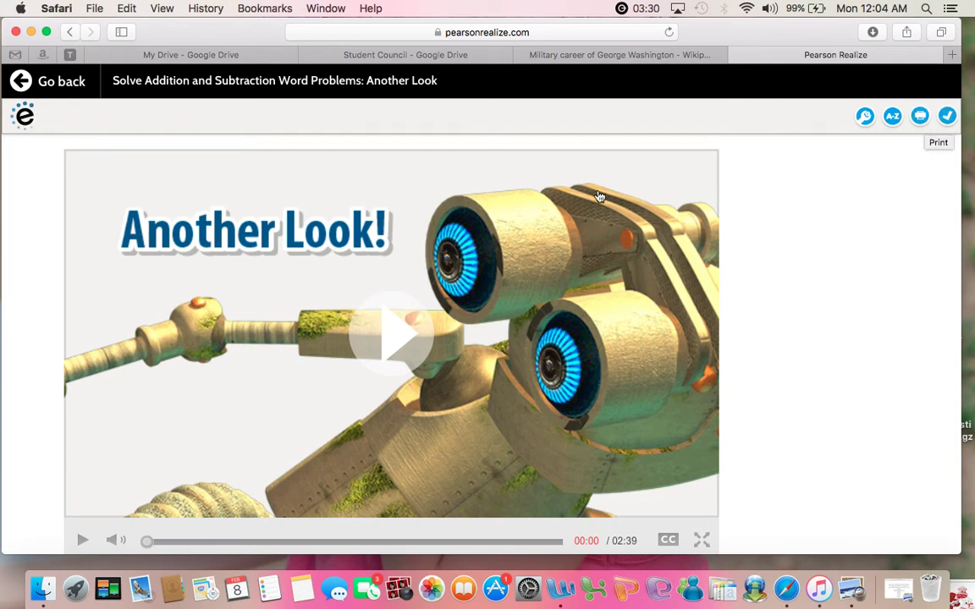
pyautogui.click(946, 118)
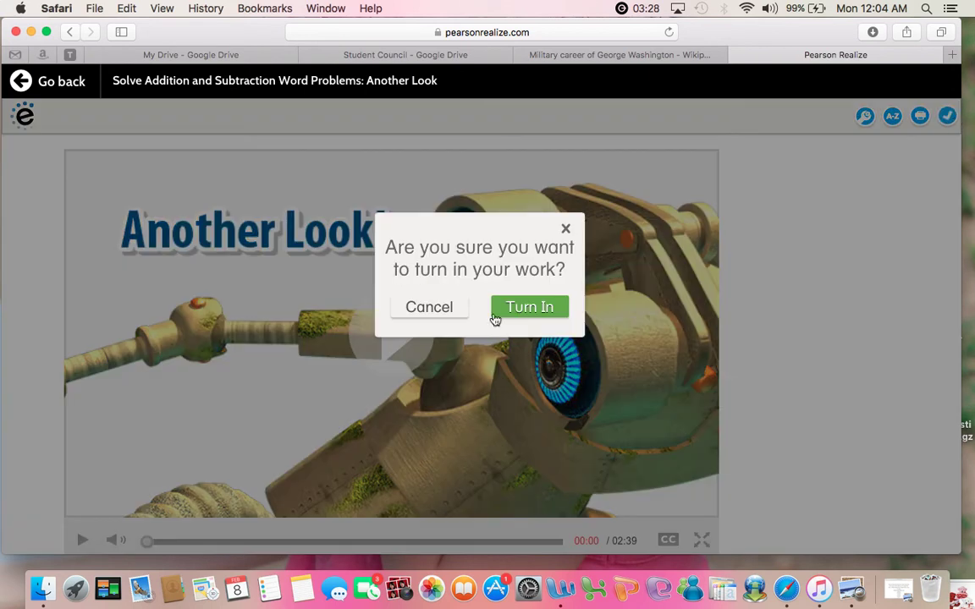
pyautogui.click(536, 310)
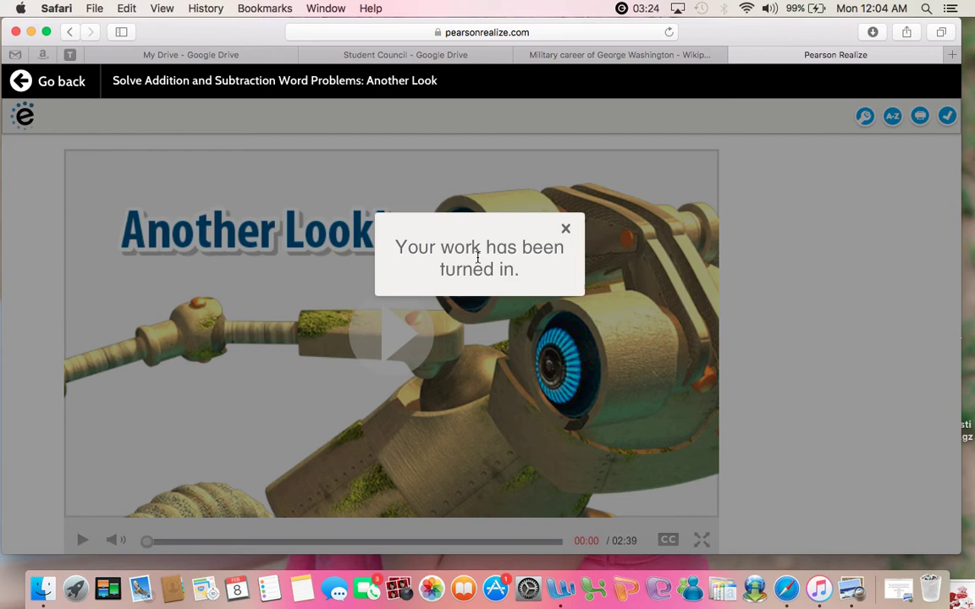
# Start the Word Problems with Three Addends: Visual Learning video, then return to the assignments list
pyautogui.click(41, 83)
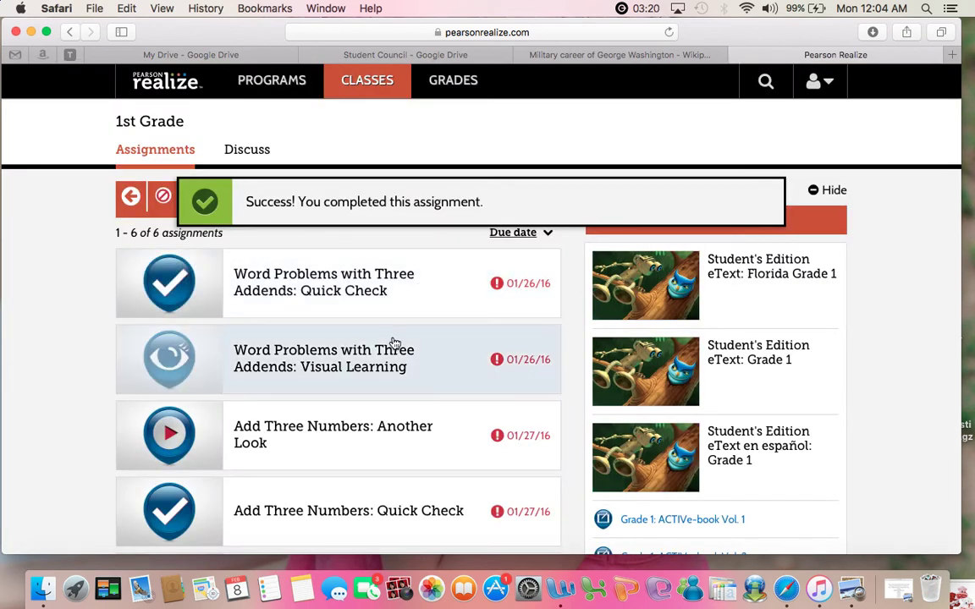
pyautogui.click(388, 348)
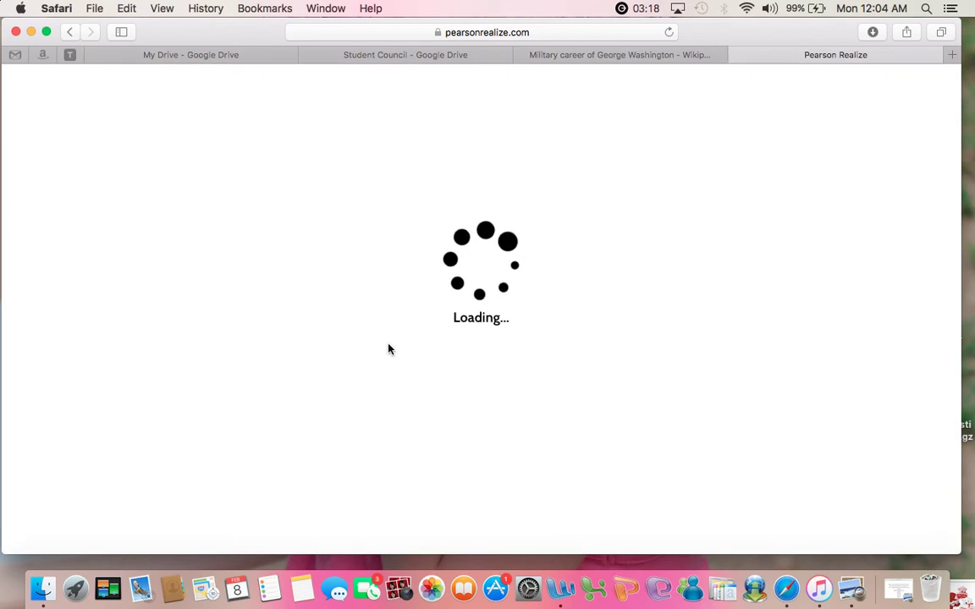
pyautogui.click(170, 367)
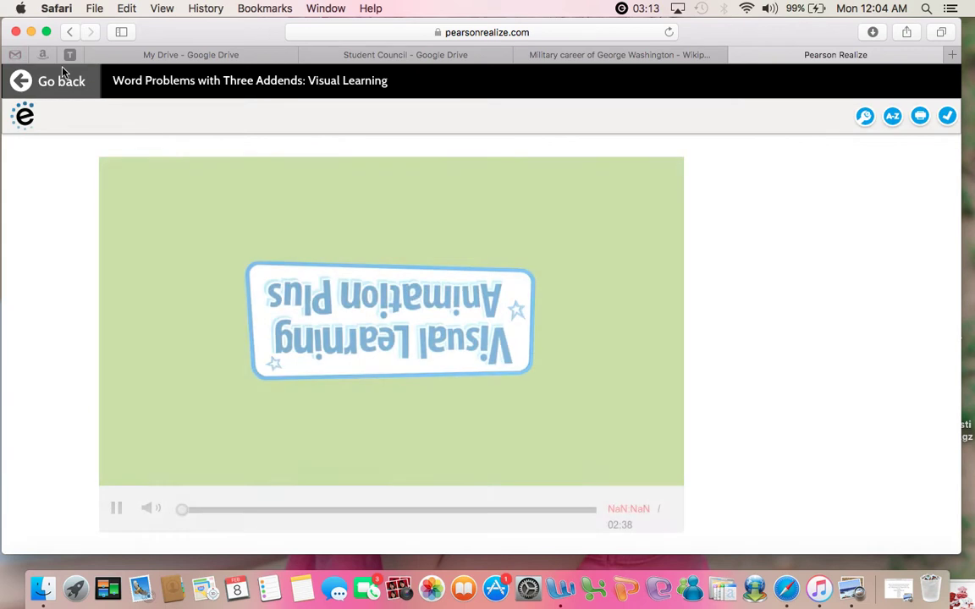
pyautogui.click(48, 85)
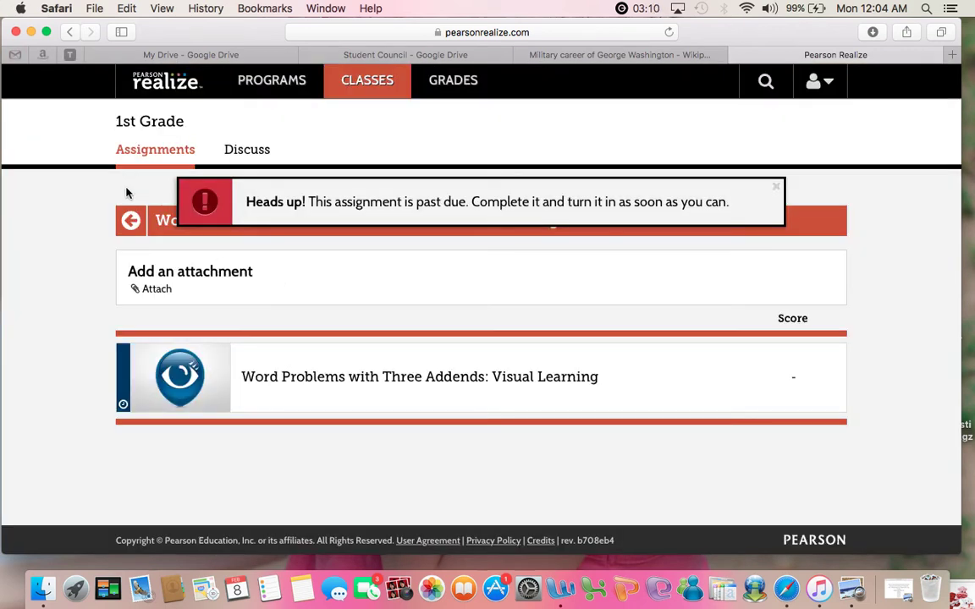
pyautogui.click(131, 219)
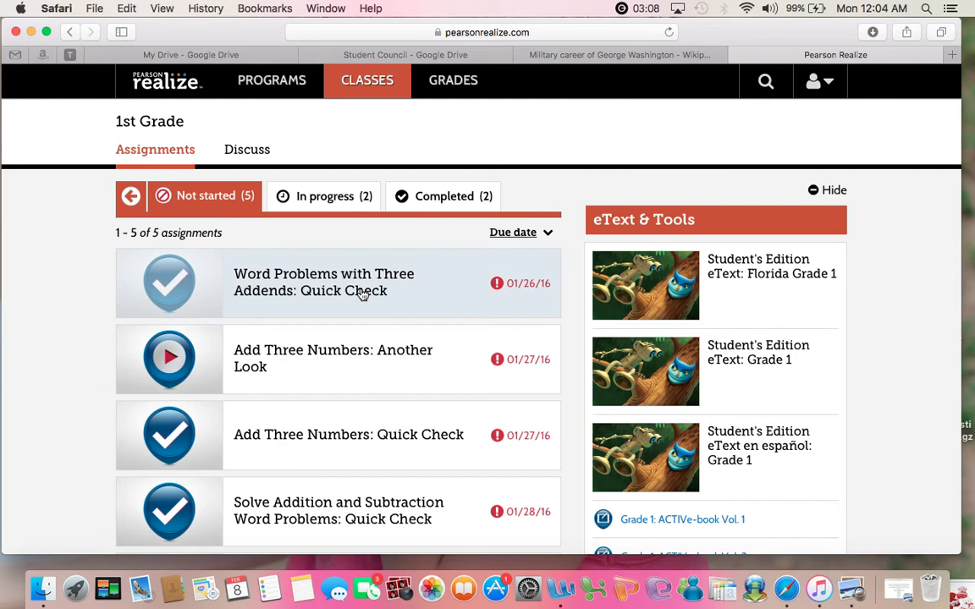
# Start the Three Addends Quick Check, skip through questions 1–5 to the 0/5 review, and choose Submit test
pyautogui.click(361, 290)
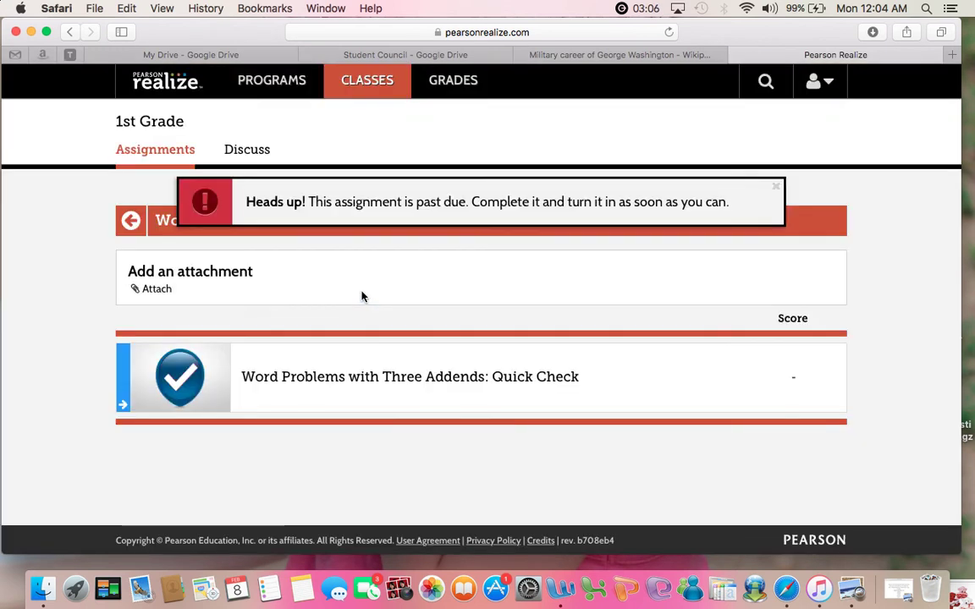
pyautogui.click(330, 379)
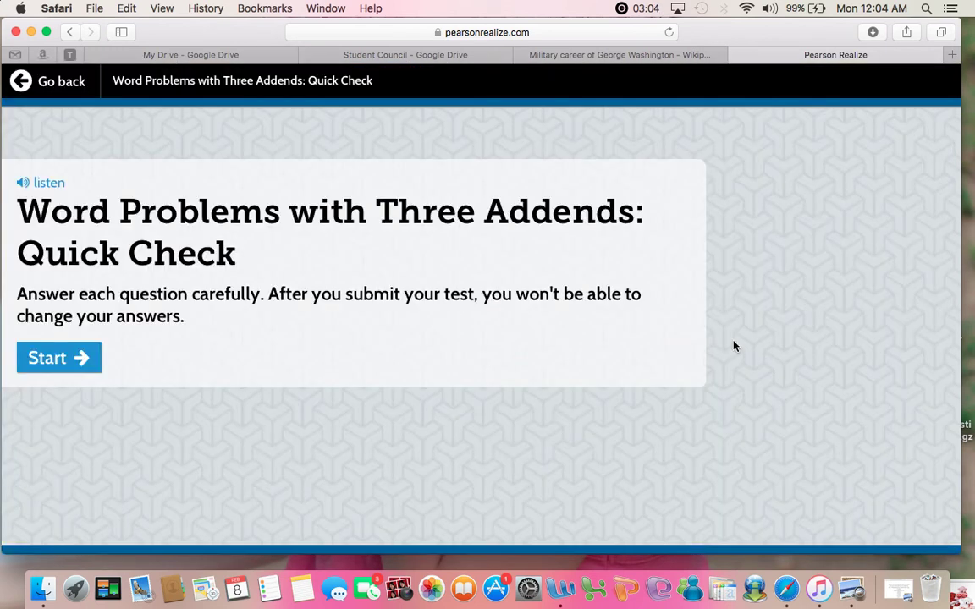
pyautogui.click(82, 359)
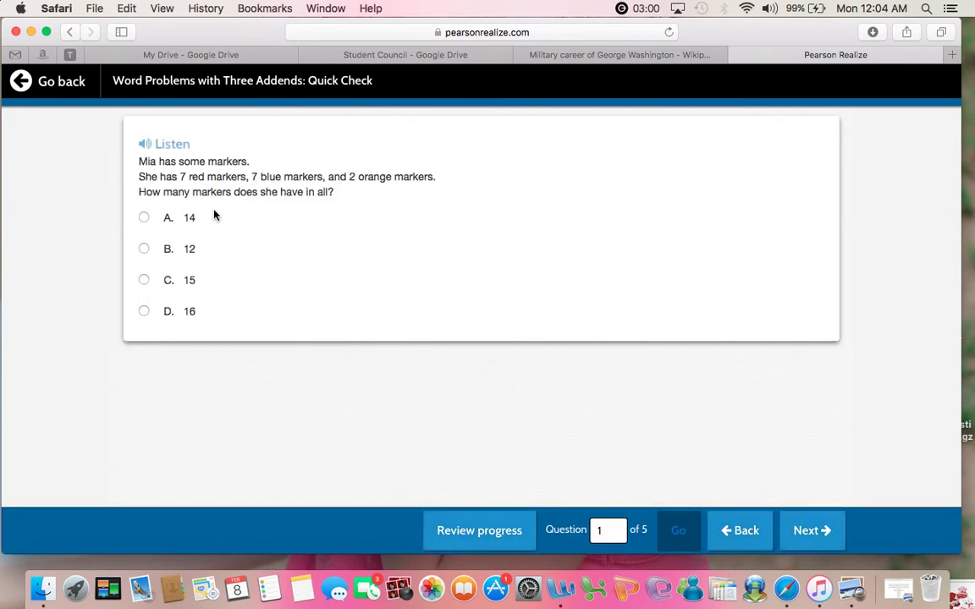
pyautogui.click(173, 150)
pyautogui.click(805, 530)
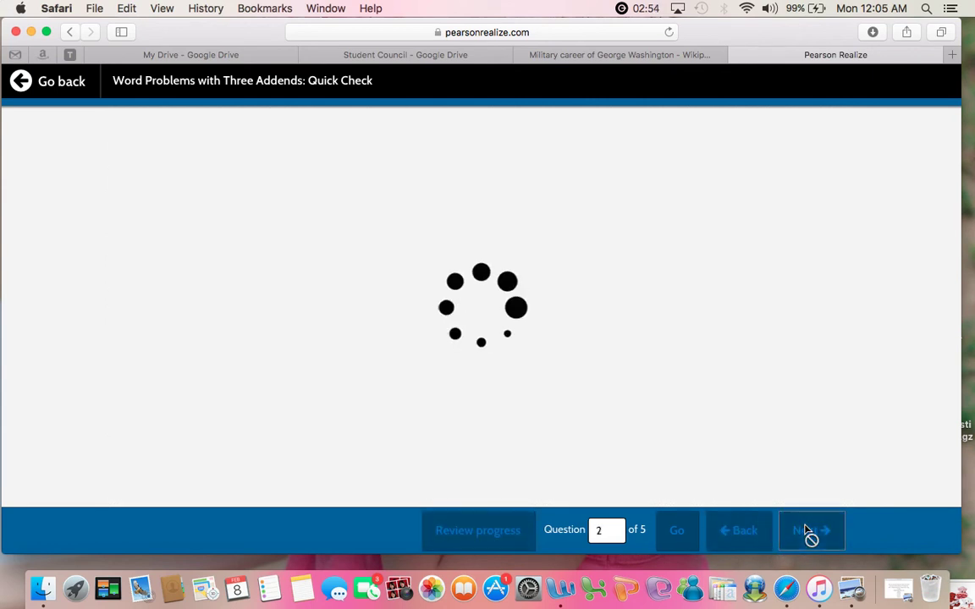
pyautogui.click(805, 530)
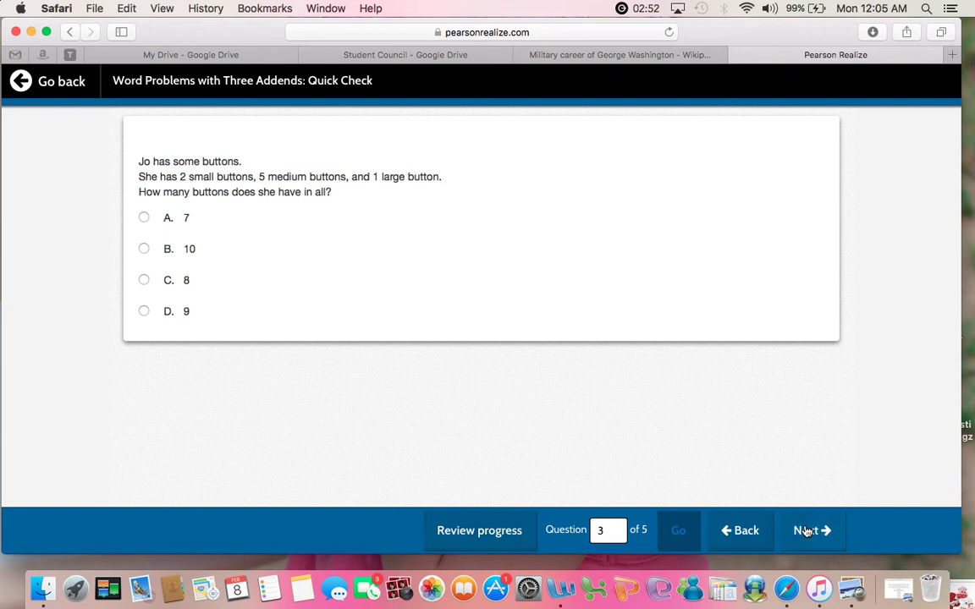
pyautogui.click(805, 531)
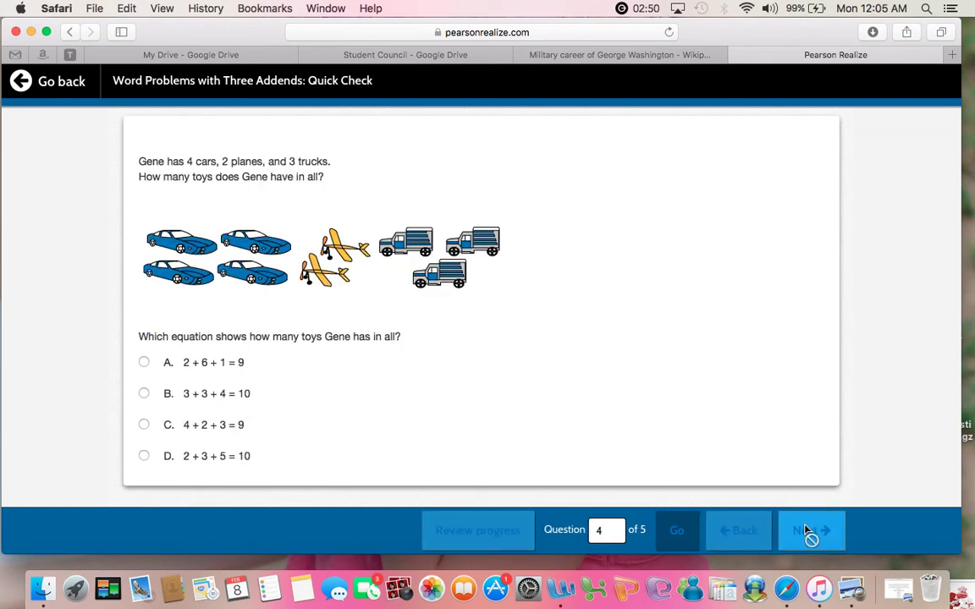
pyautogui.click(805, 530)
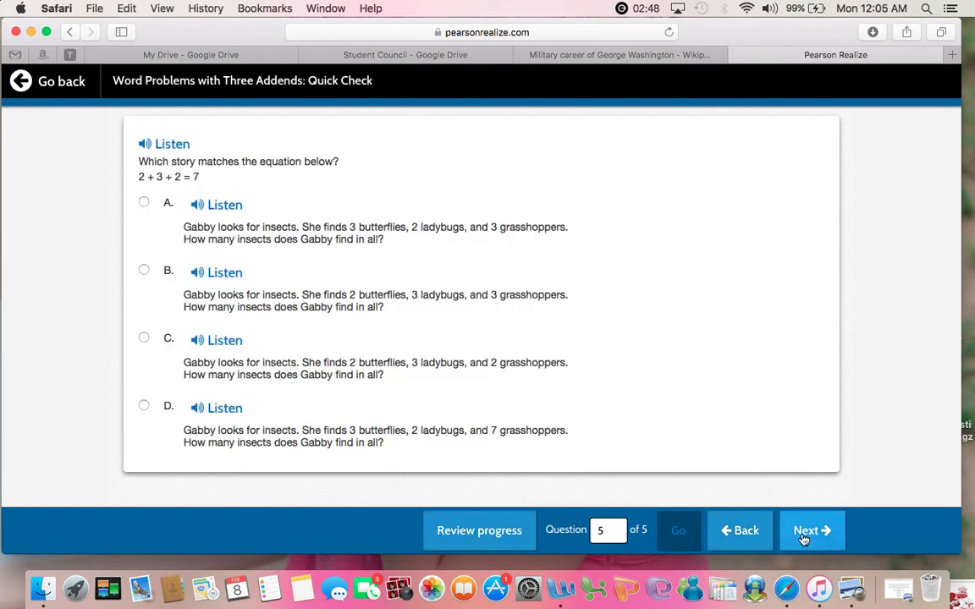
pyautogui.click(805, 533)
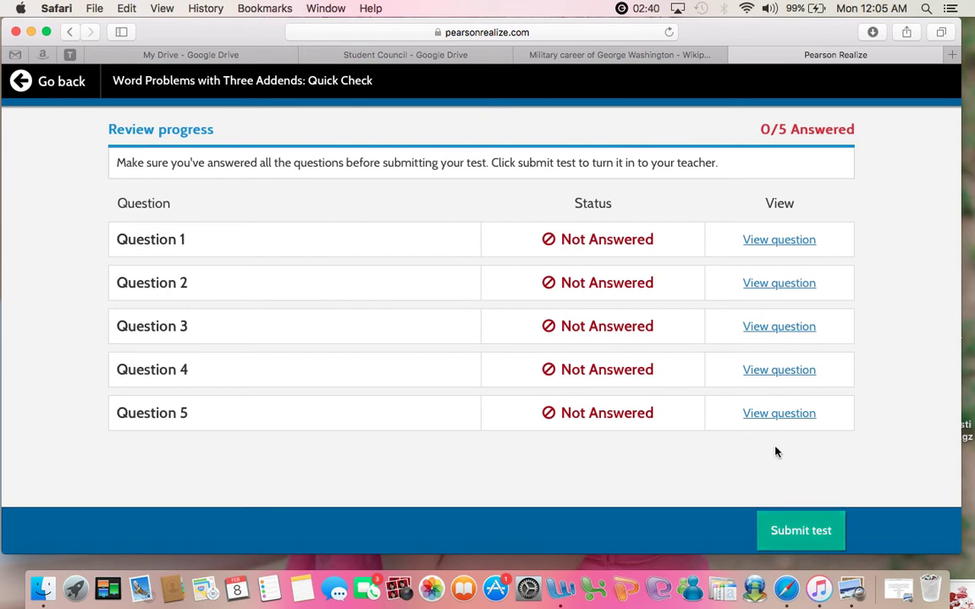
pyautogui.click(794, 531)
pyautogui.click(40, 80)
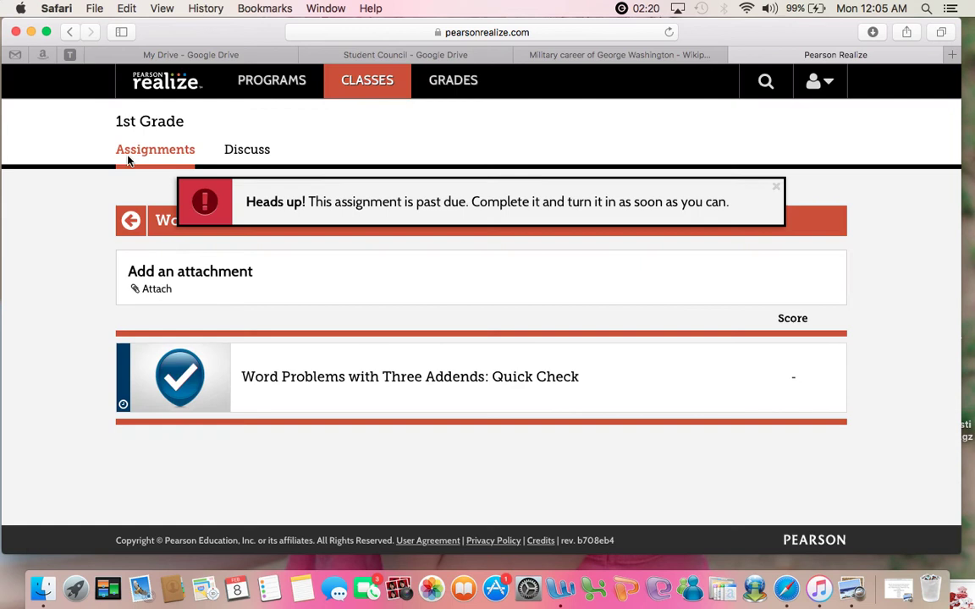
pyautogui.click(134, 222)
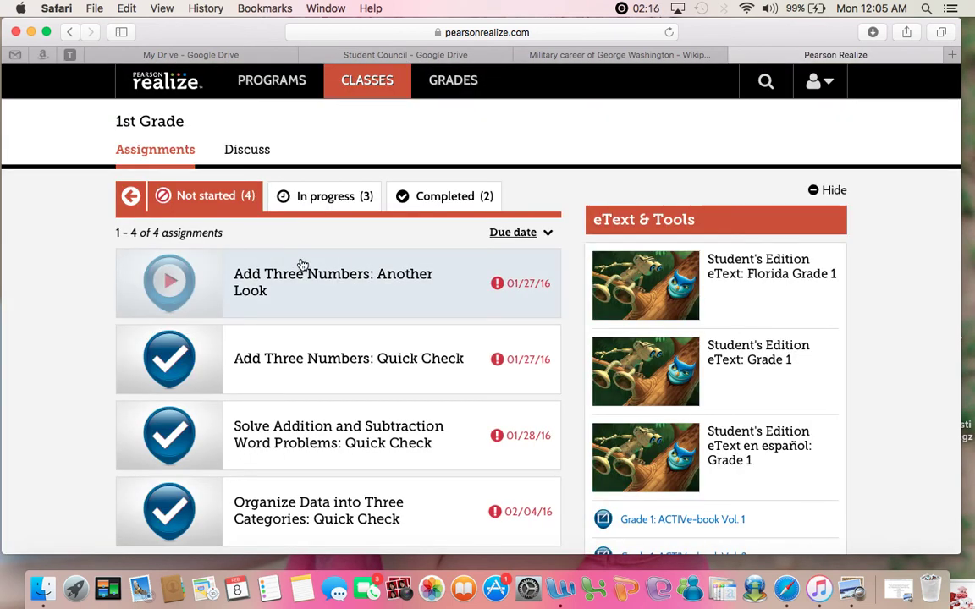
pyautogui.click(273, 88)
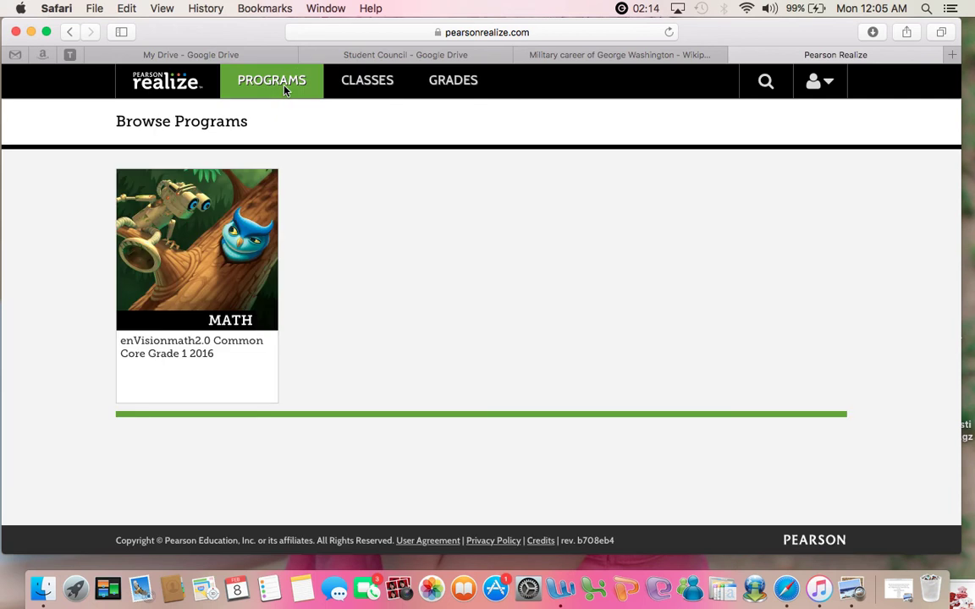
pyautogui.click(214, 273)
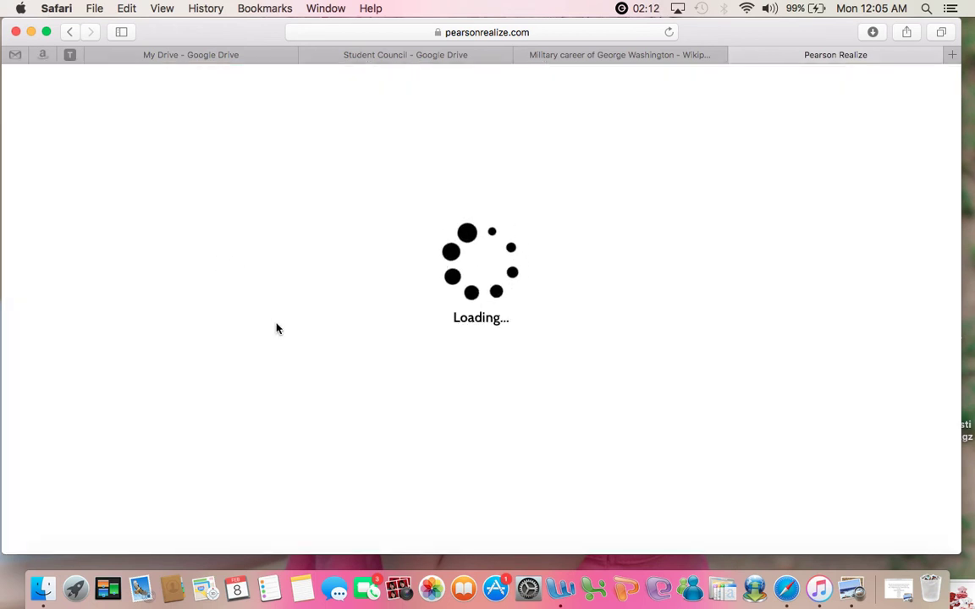
pyautogui.scroll(-4, 276, 328)
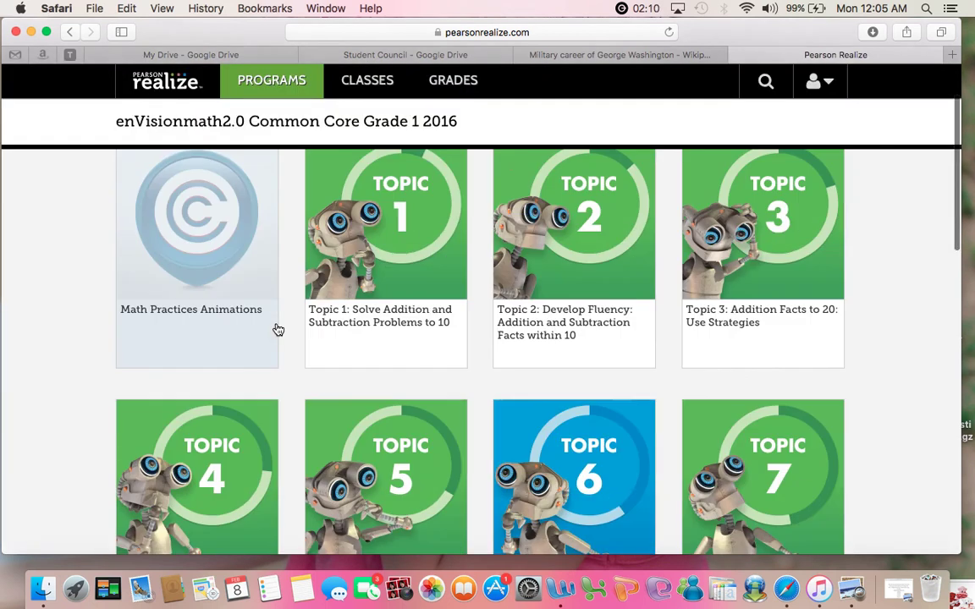
pyautogui.scroll(-10, 276, 329)
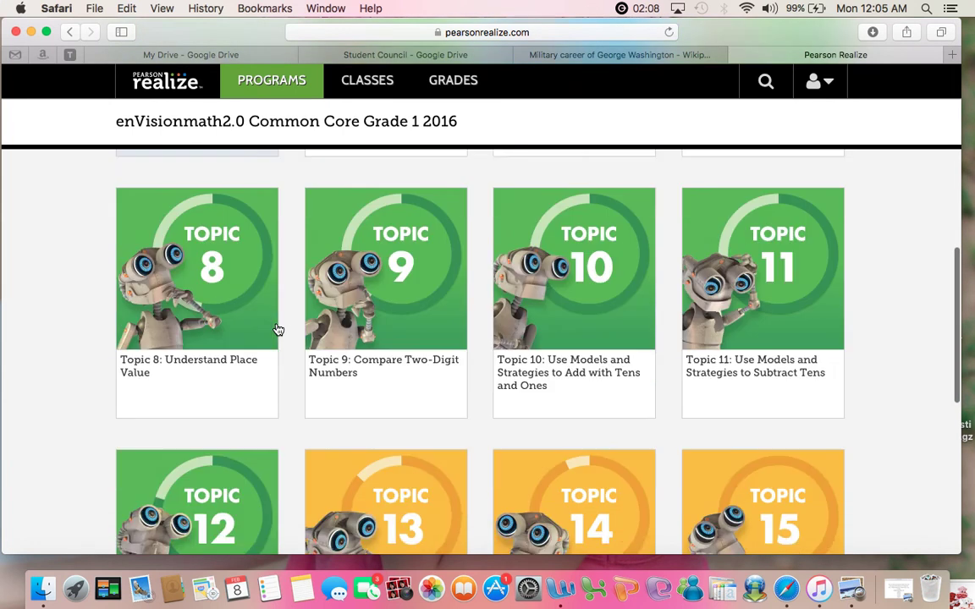
pyautogui.scroll(10, 278, 329)
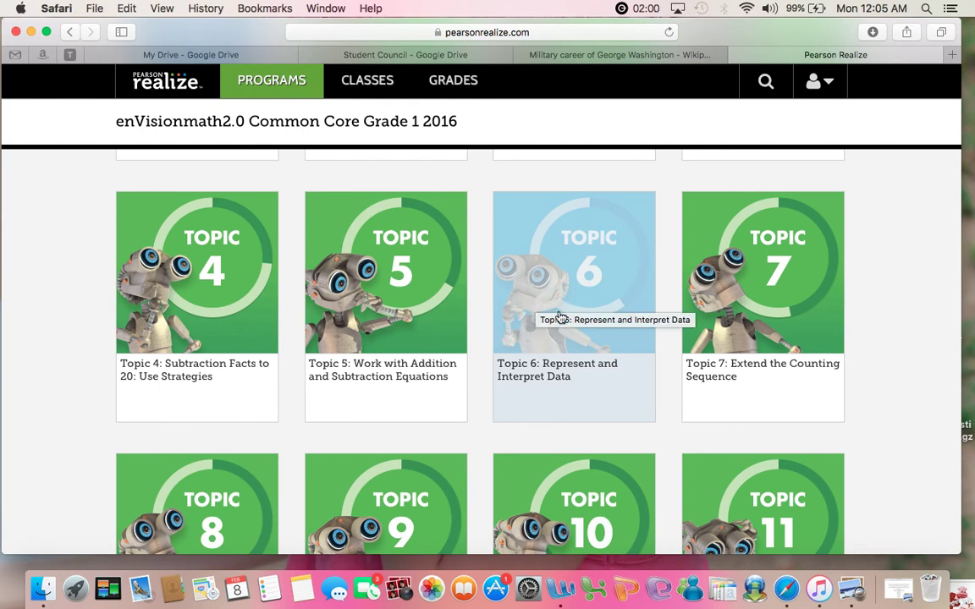
# Open Topic 6, then Lesson 6-3: Interpret Data, and scroll through its eText, Visual Learning and Another Look resources
pyautogui.click(555, 258)
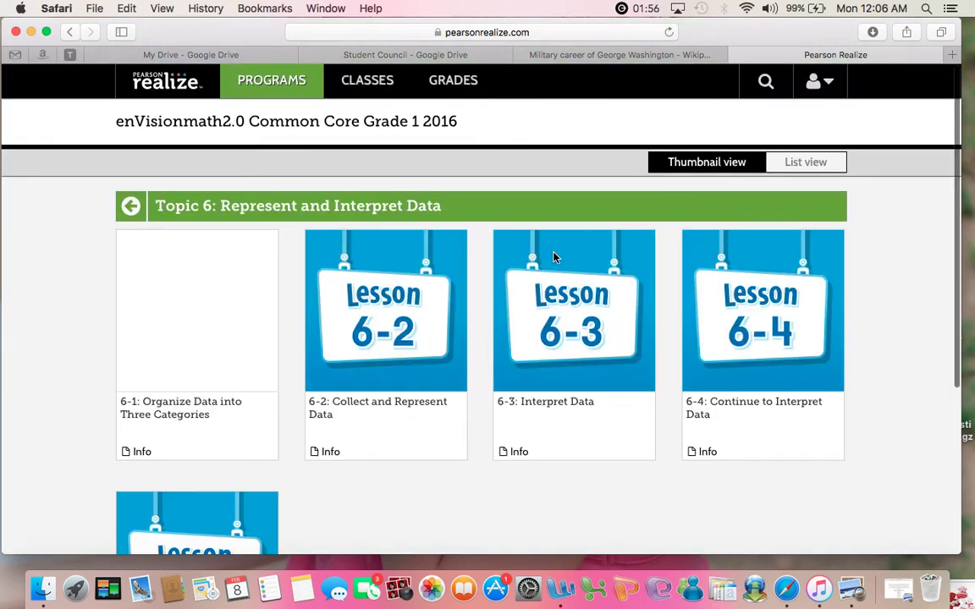
pyautogui.scroll(-2, 555, 258)
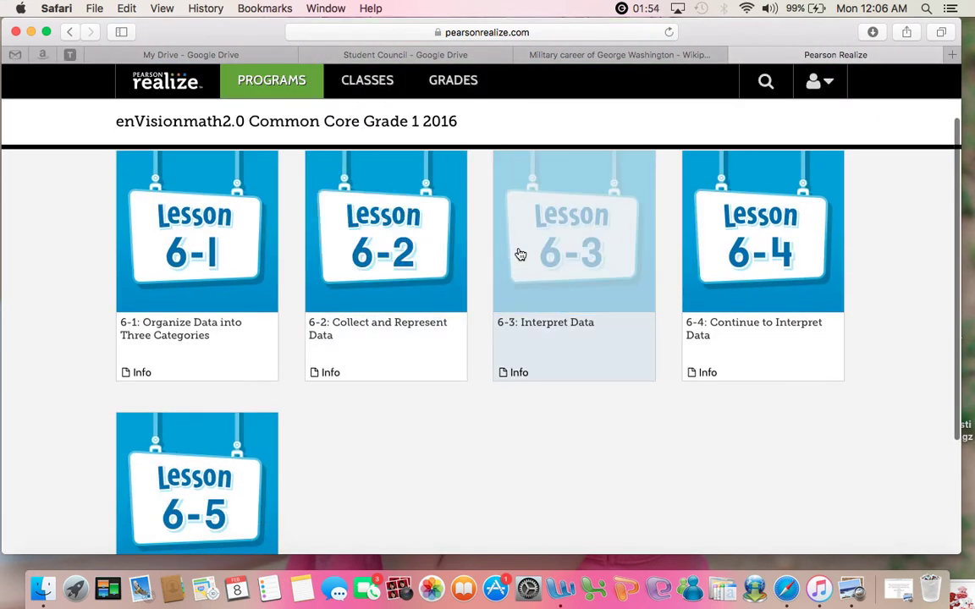
pyautogui.click(517, 254)
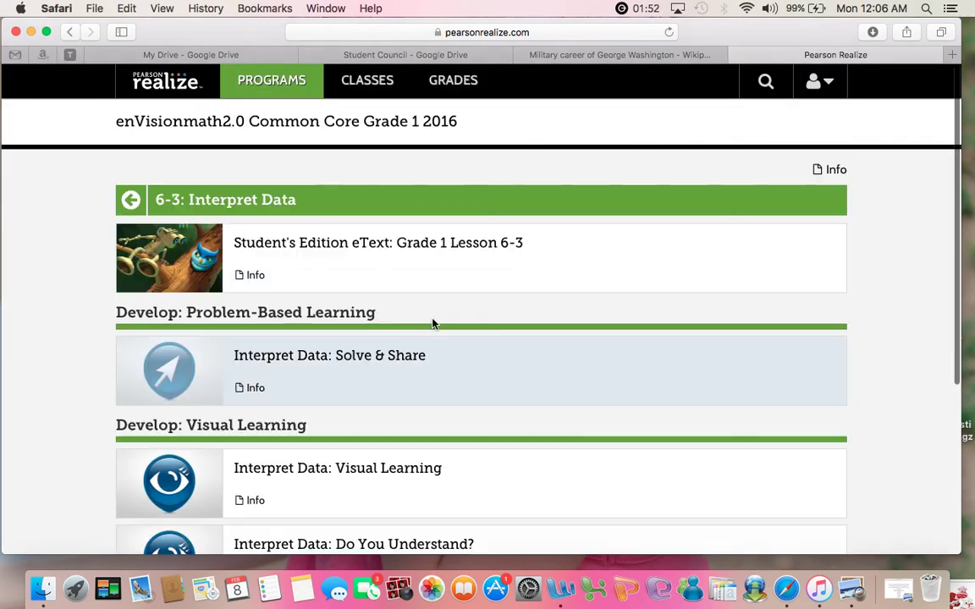
pyautogui.scroll(-6, 432, 322)
pyautogui.scroll(6, 433, 321)
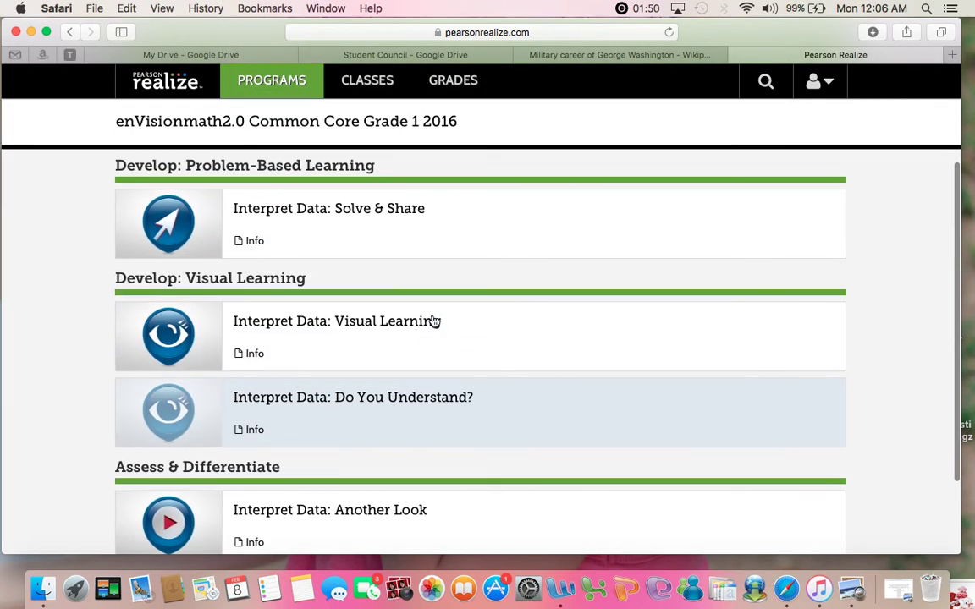
pyautogui.scroll(-3, 432, 321)
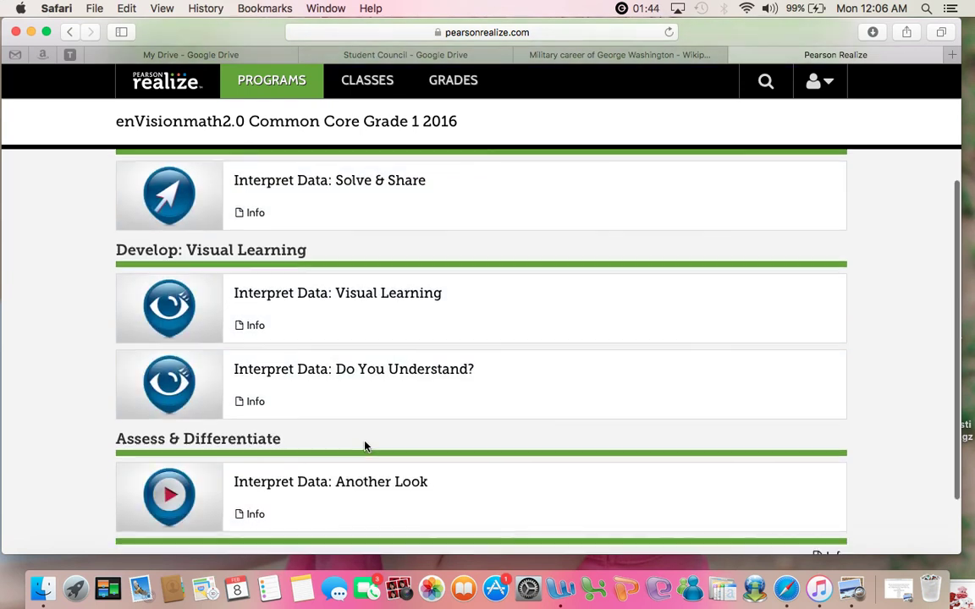
pyautogui.scroll(4, 363, 446)
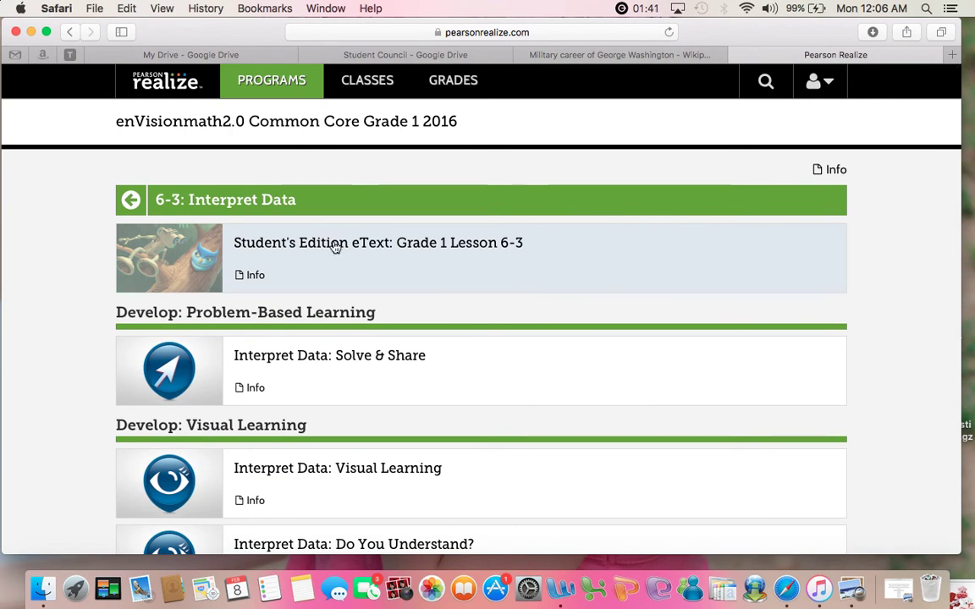
# Preview the Lesson 6-3 Student's Edition eText, then back out through Topic 6 to Browse Programs
pyautogui.click(331, 245)
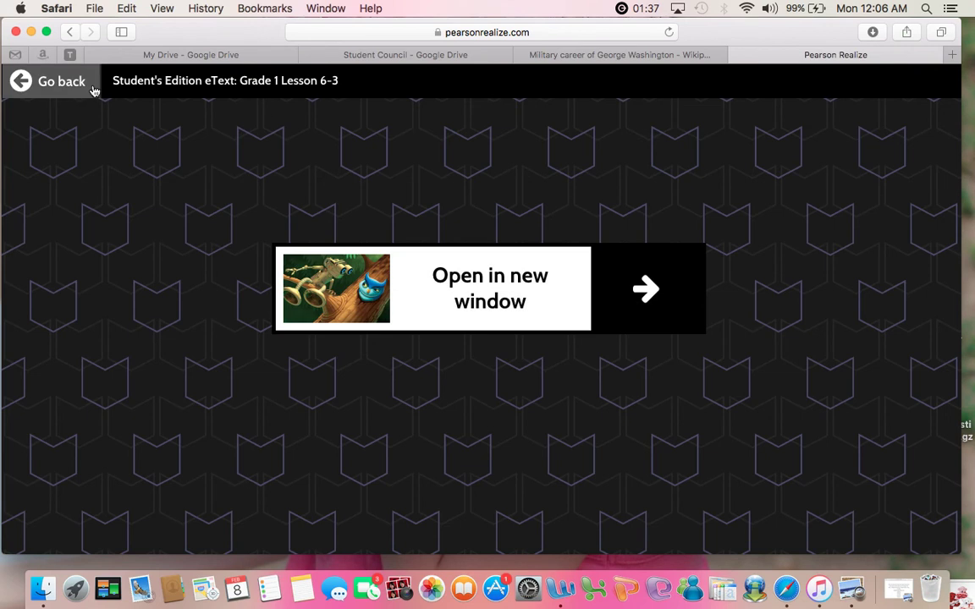
pyautogui.click(68, 90)
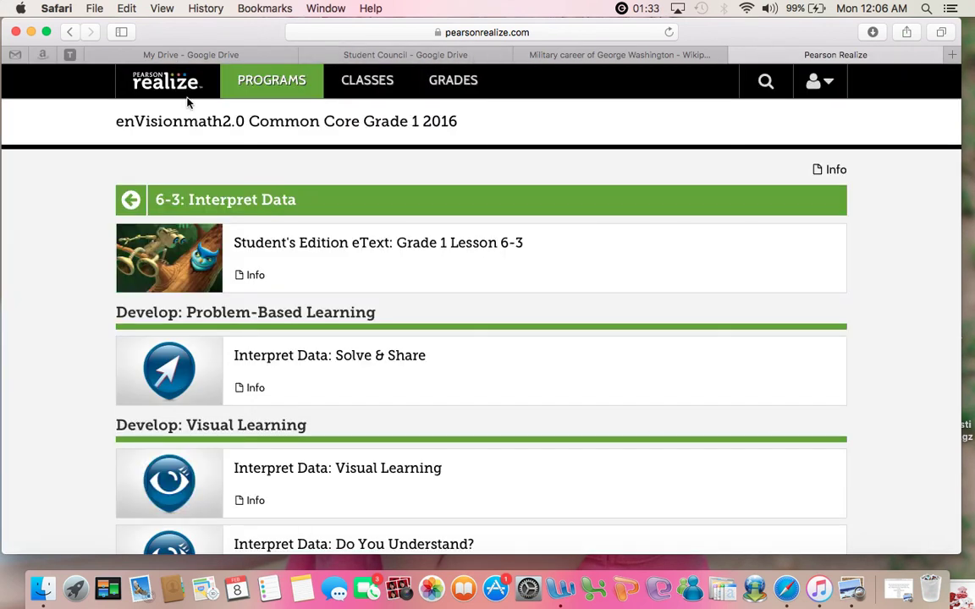
pyautogui.click(139, 202)
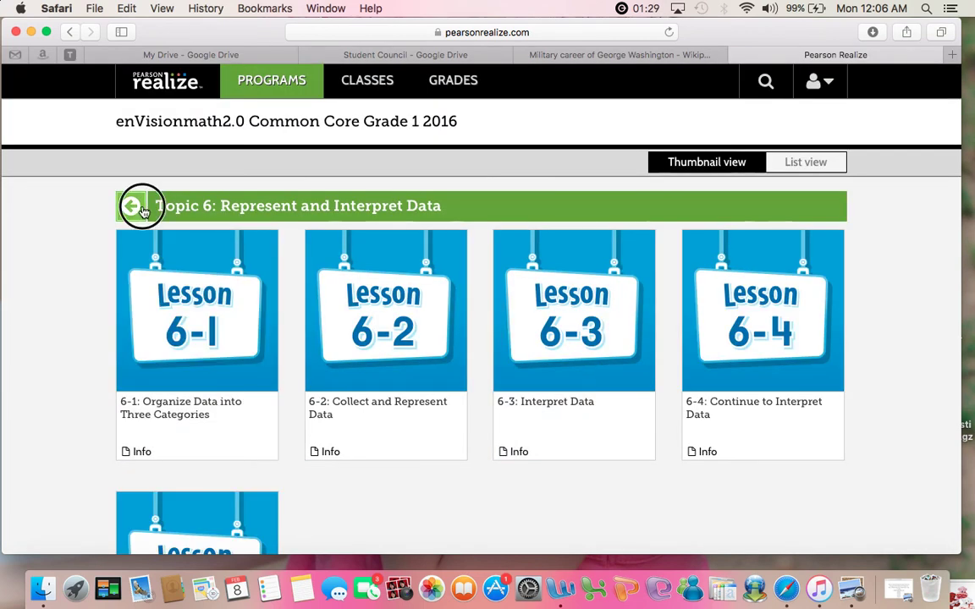
pyautogui.click(138, 208)
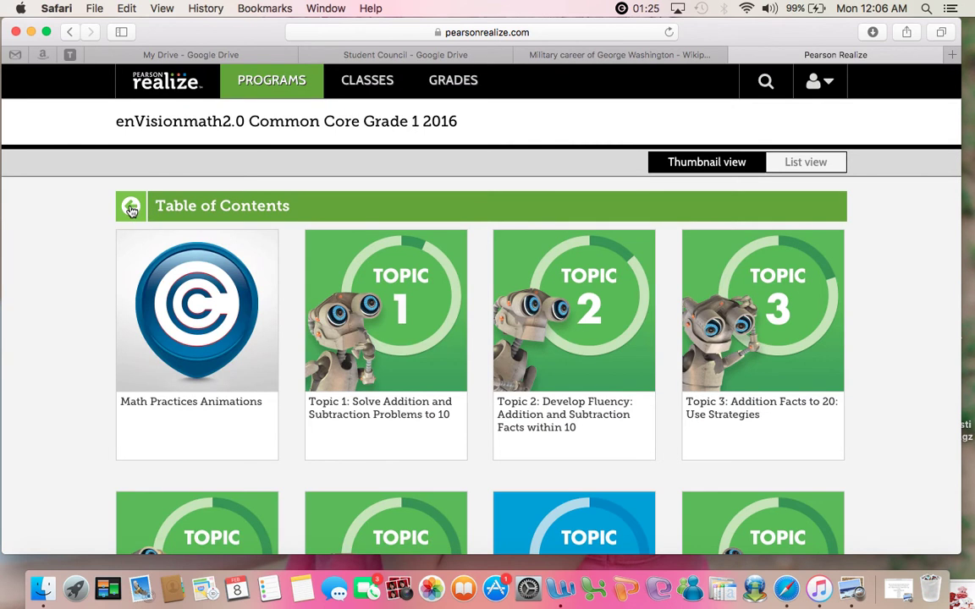
pyautogui.click(131, 208)
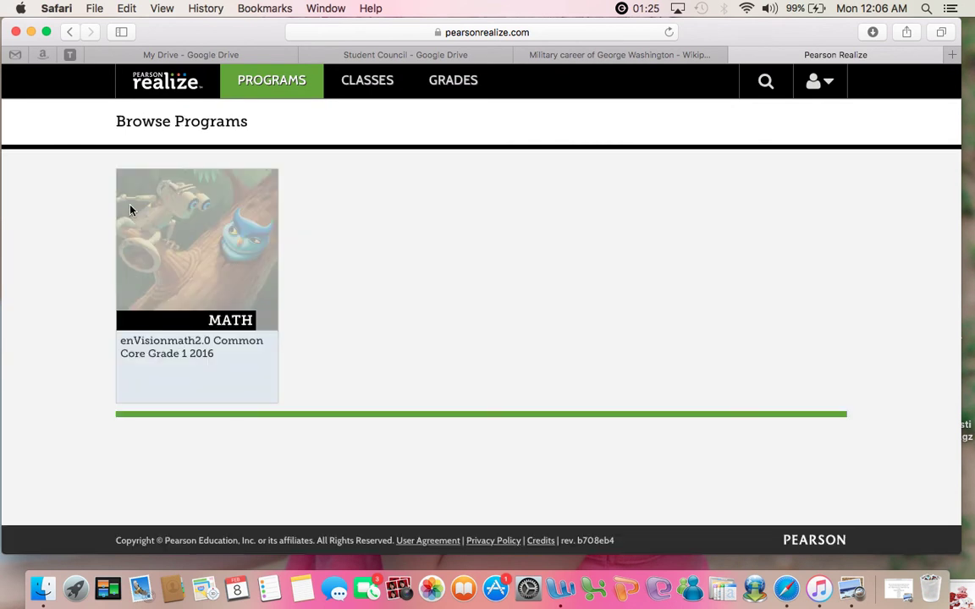
# View the 1st Grade grades, scrolling down to the assignment Progress chart and back up
pyautogui.click(451, 86)
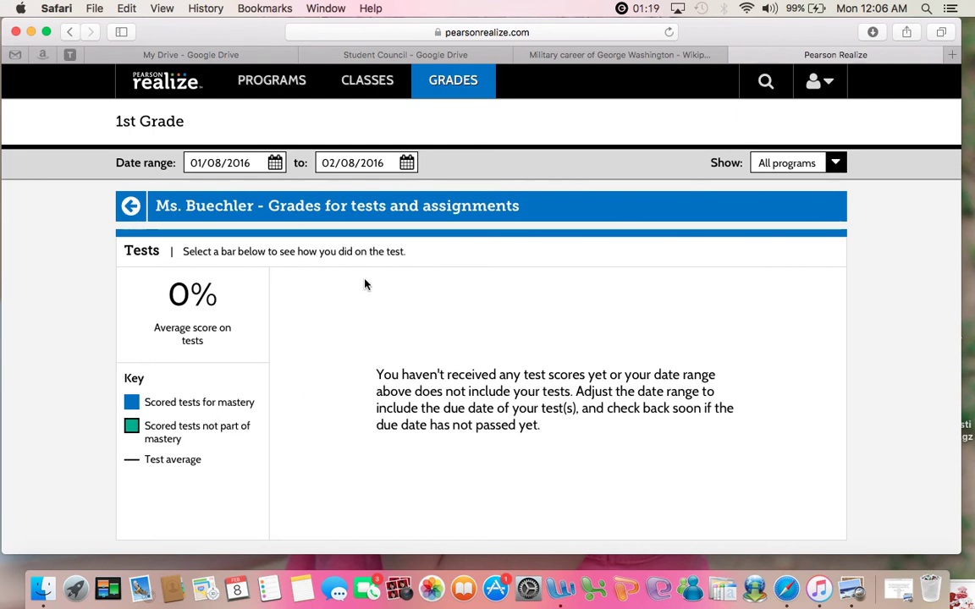
pyautogui.scroll(-5, 365, 284)
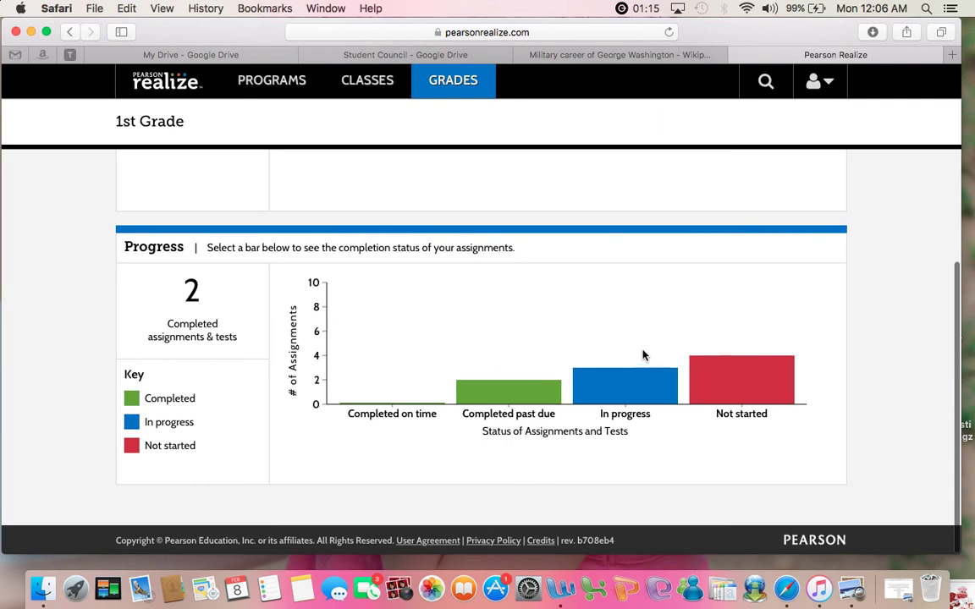
pyautogui.scroll(1, 643, 355)
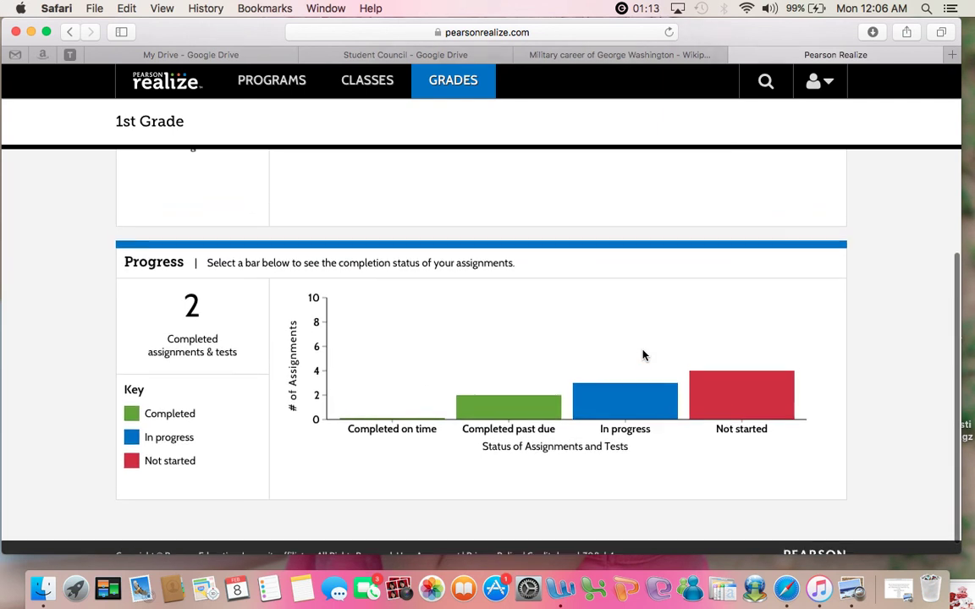
pyautogui.scroll(5, 643, 355)
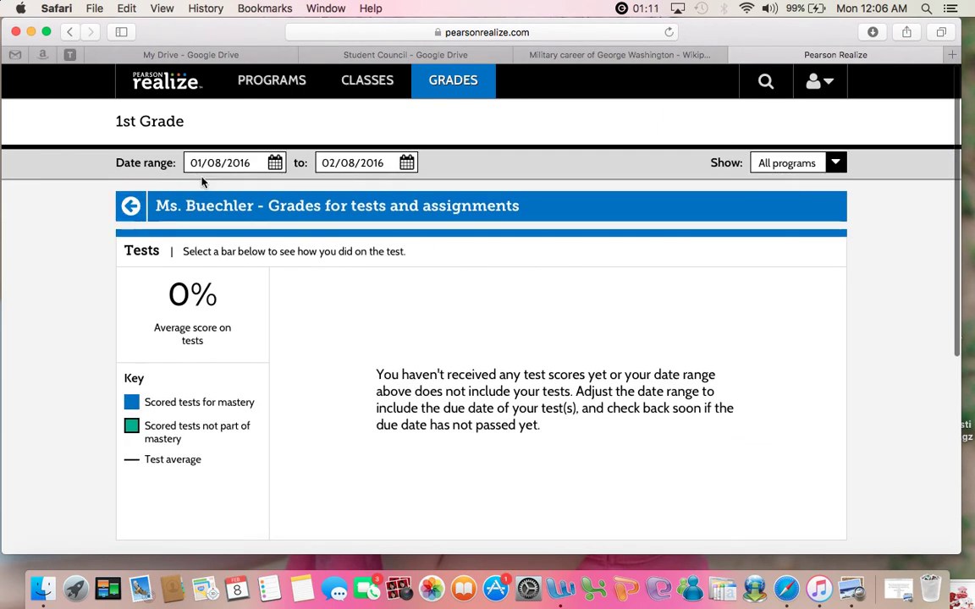
# Return home, reopen the 1st Grade class, and scroll to its eText & Tools links like Game Center
pyautogui.click(130, 212)
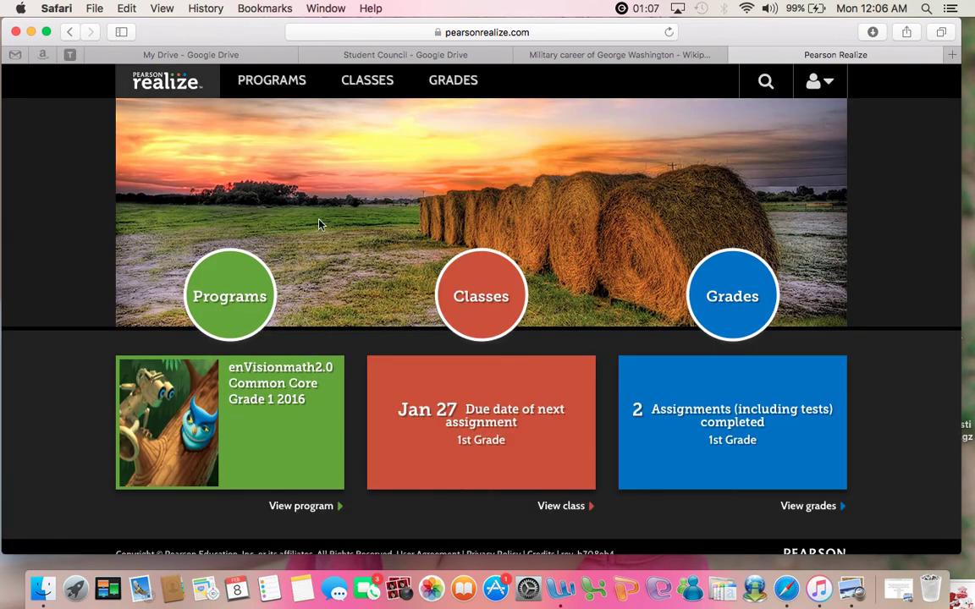
pyautogui.scroll(-1, 320, 225)
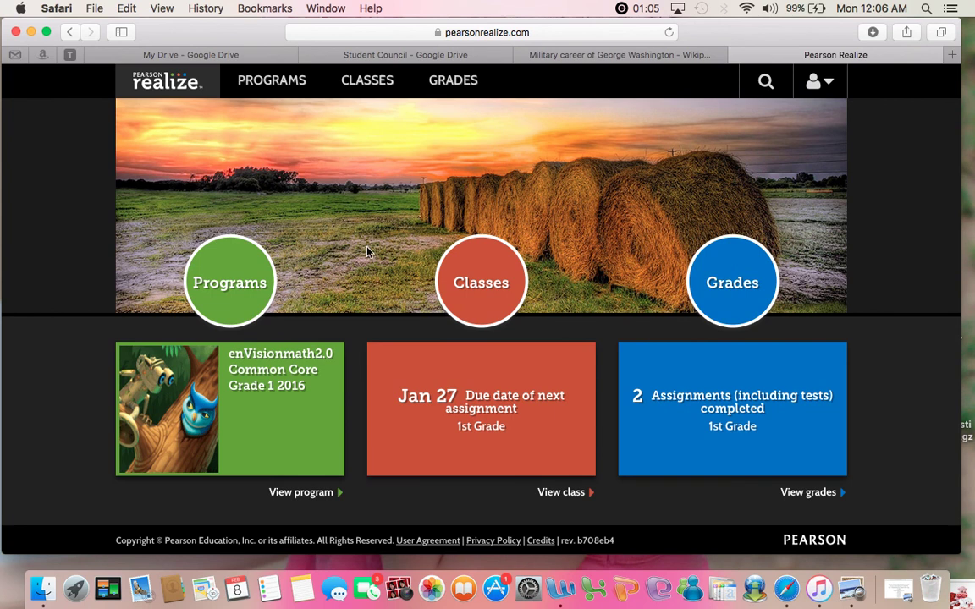
pyautogui.click(487, 290)
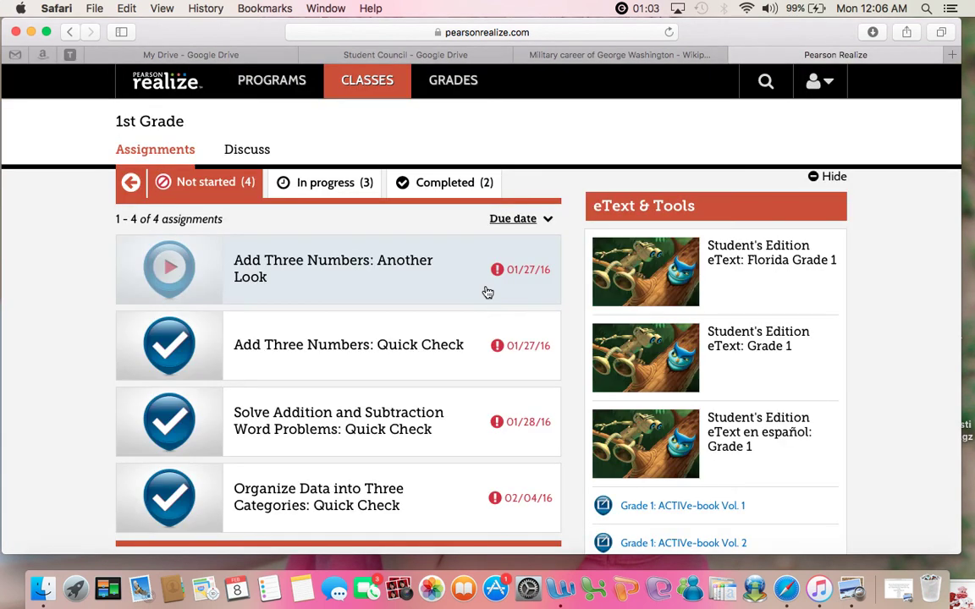
pyautogui.scroll(-4, 677, 362)
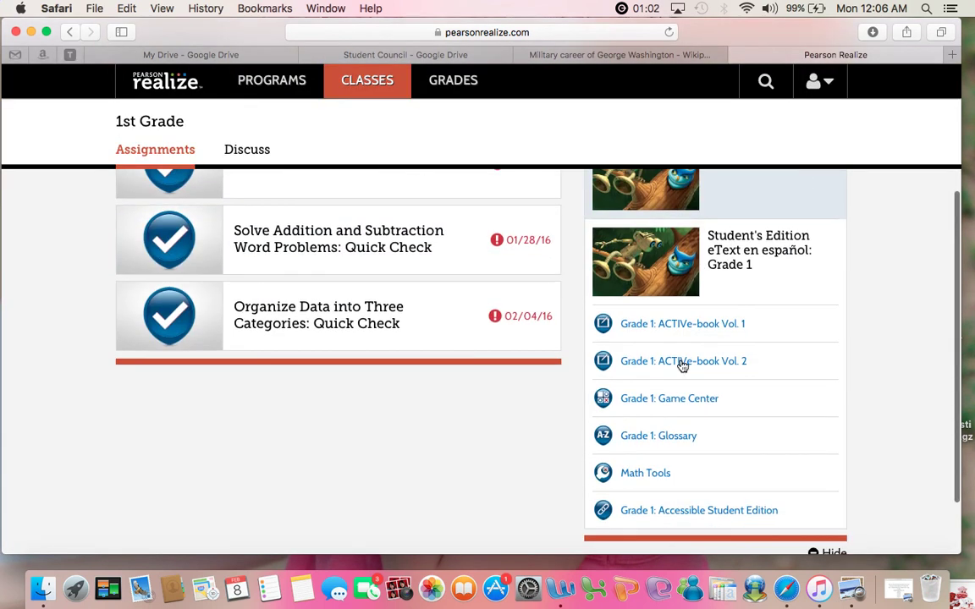
# Open the Grade 1 Game Center and scroll through the Grade 1 and Kindergarten math game carousels
pyautogui.click(644, 401)
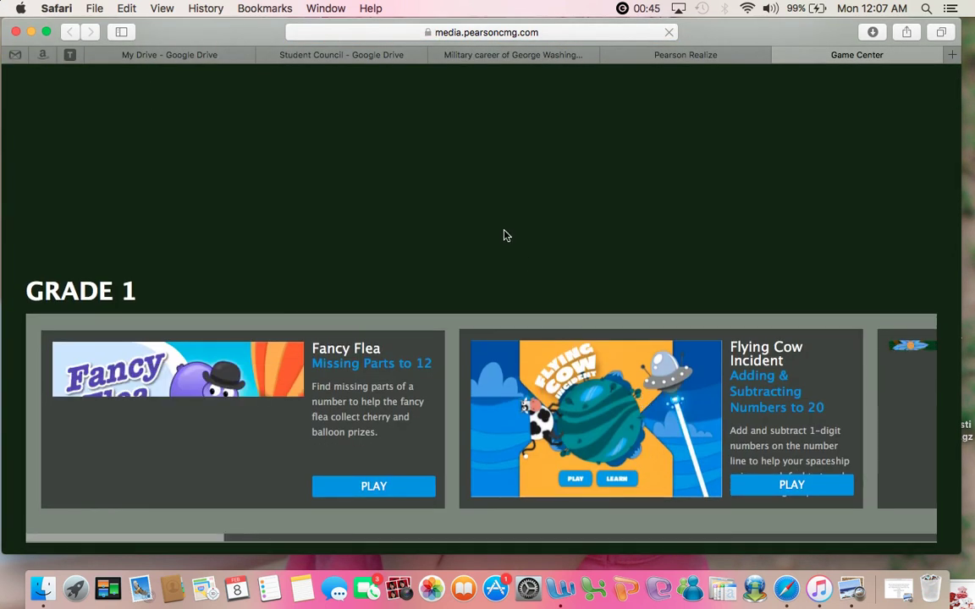
pyautogui.scroll(-2, 505, 233)
pyautogui.hscroll(3, 598, 322)
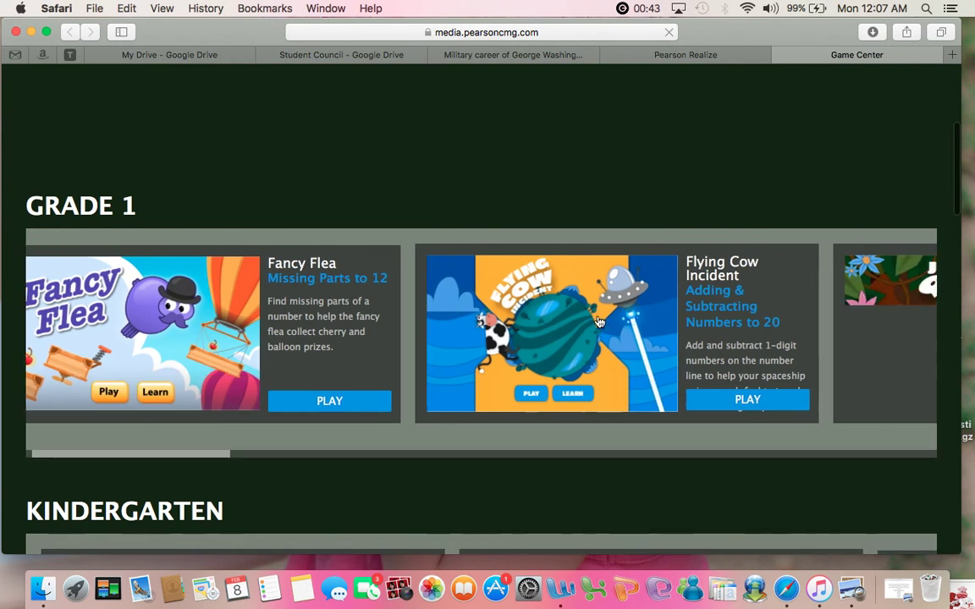
pyautogui.scroll(-4, 528, 497)
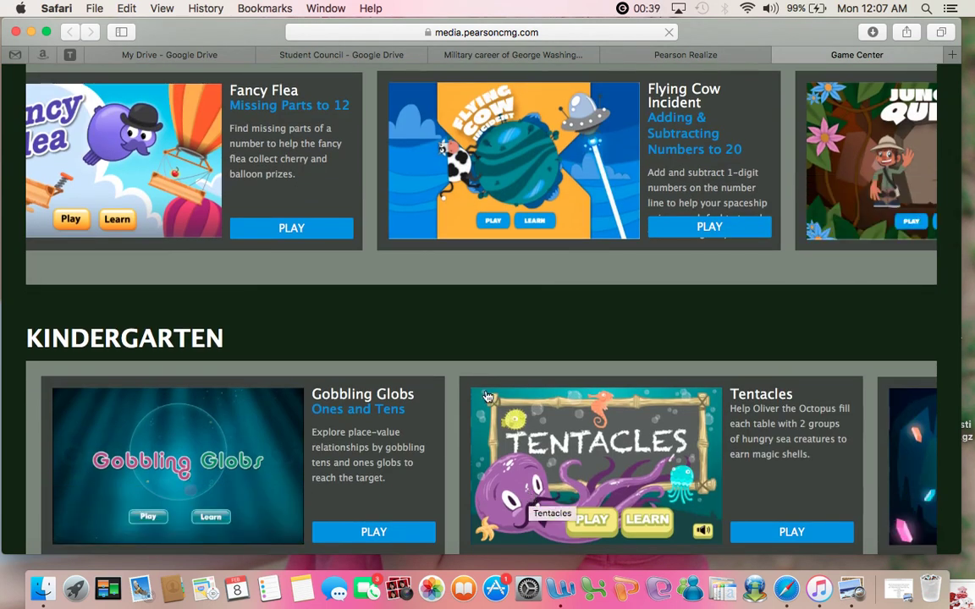
pyautogui.scroll(-3, 483, 357)
pyautogui.scroll(3, 483, 359)
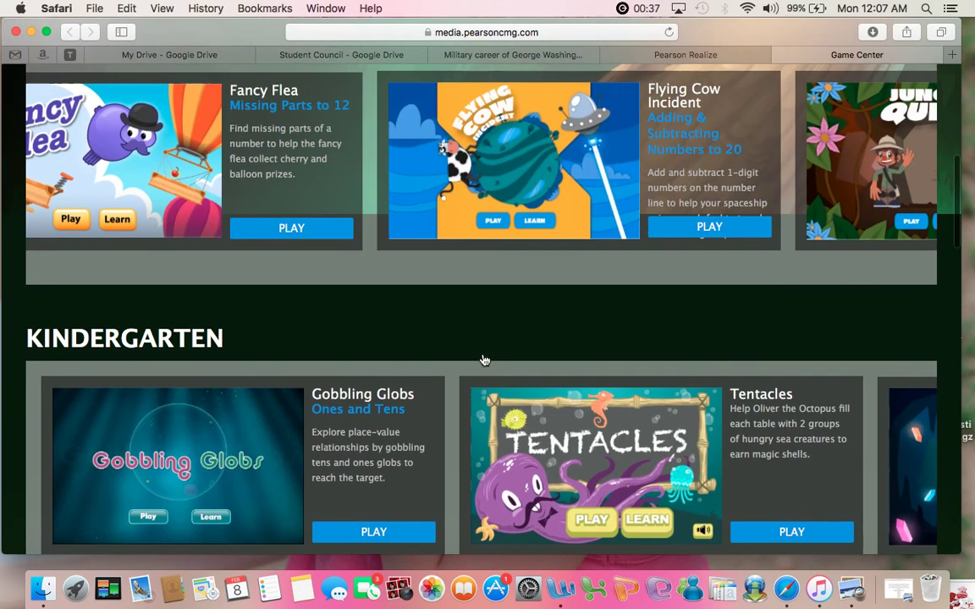
pyautogui.scroll(-5, 483, 358)
pyautogui.scroll(5, 483, 359)
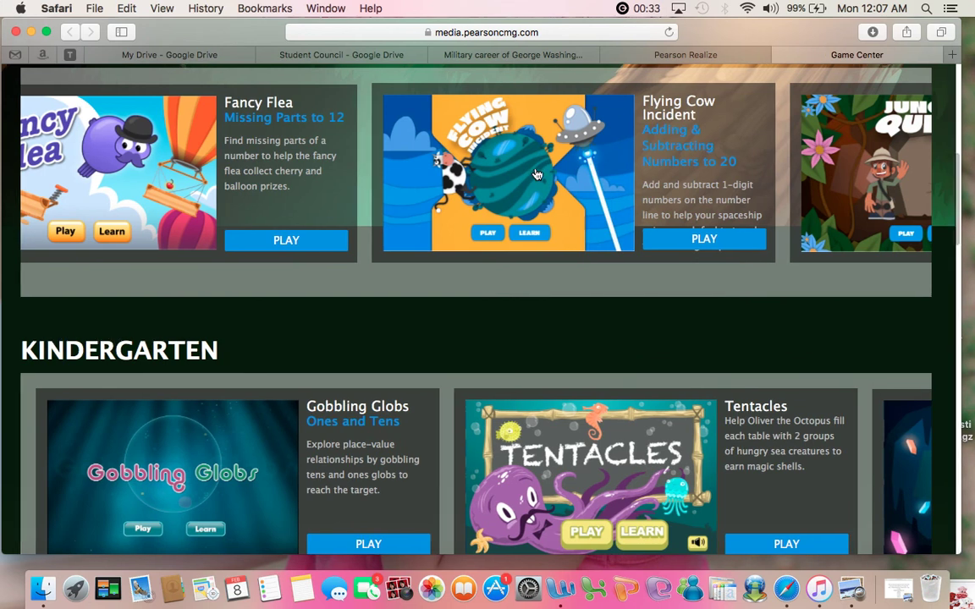
pyautogui.scroll(-1, 542, 167)
pyautogui.hscroll(-2, 546, 161)
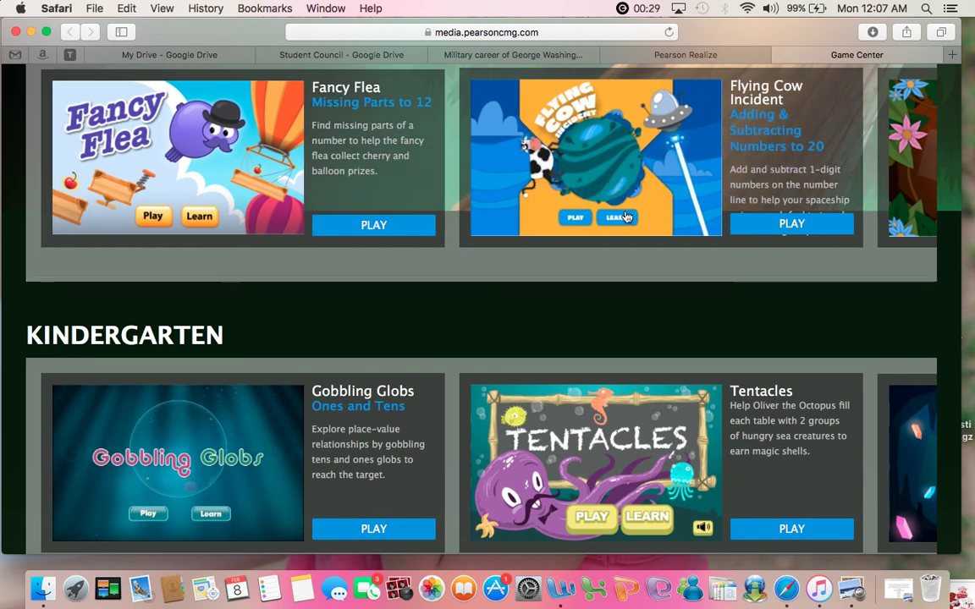
# Close the Game Center tab and scroll back to the top of the 1st Grade assignments list
pyautogui.click(783, 56)
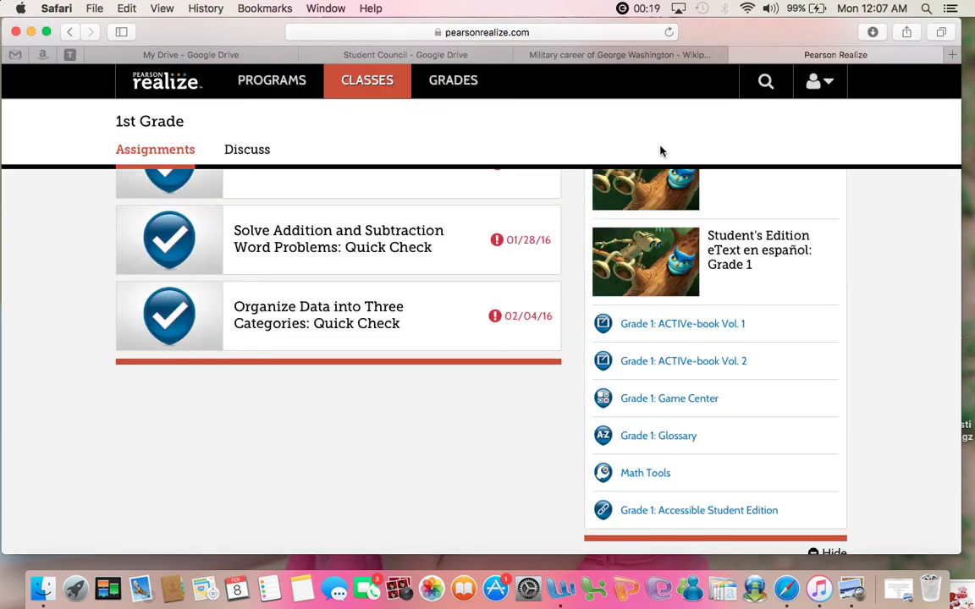
pyautogui.scroll(5, 660, 150)
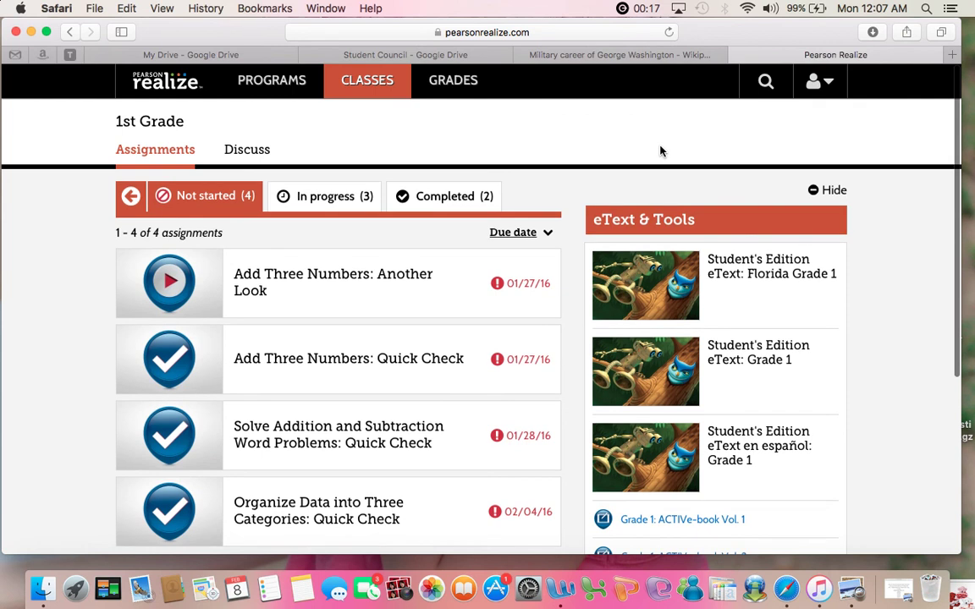